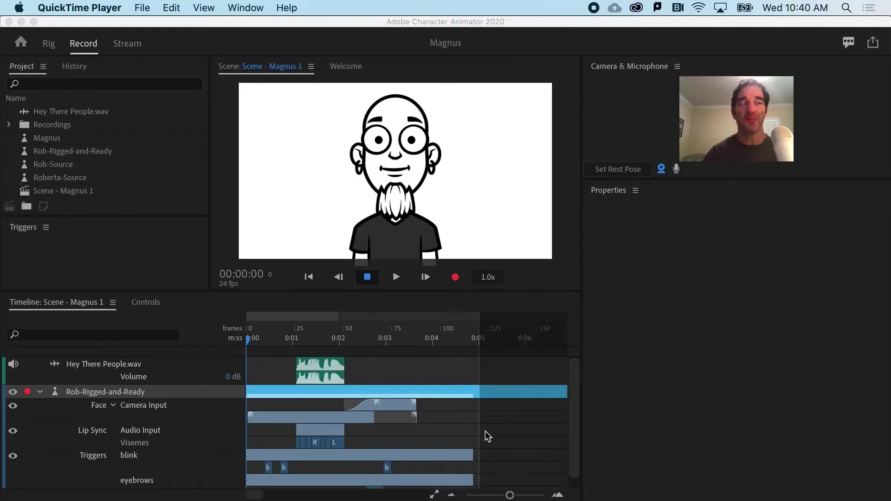
Move the Scene - Magnus 1 playhead to 00:01:01 to show the grinning, tilted pose.
left_click(299, 344)
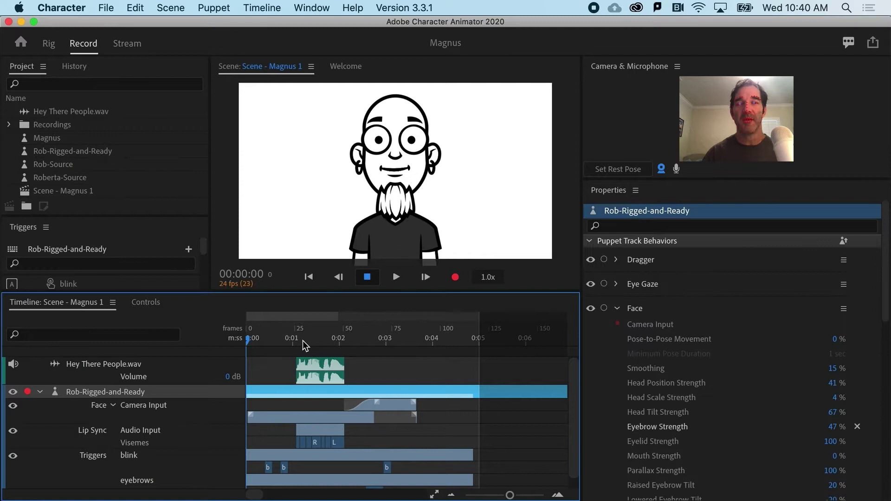
mouse_move(302, 342)
left_mouse_down()
mouse_move(311, 342)
mouse_move(295, 341)
left_mouse_up()
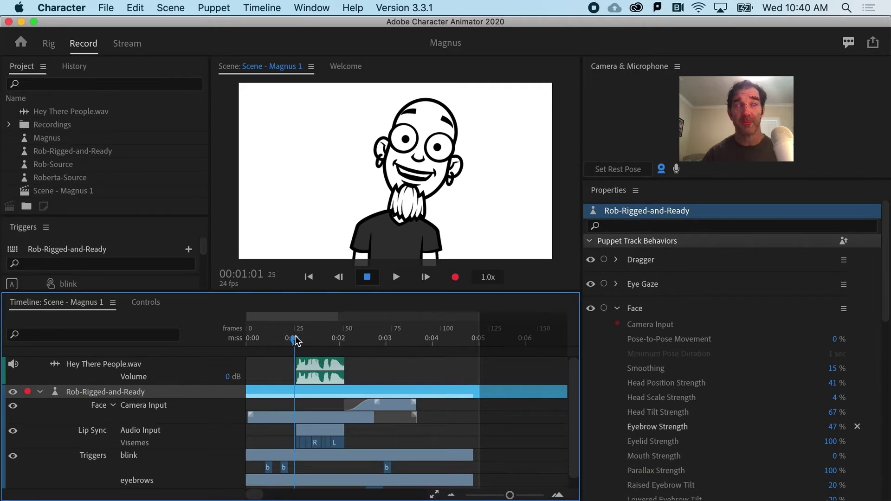
left_click(106, 9)
mouse_move(122, 231)
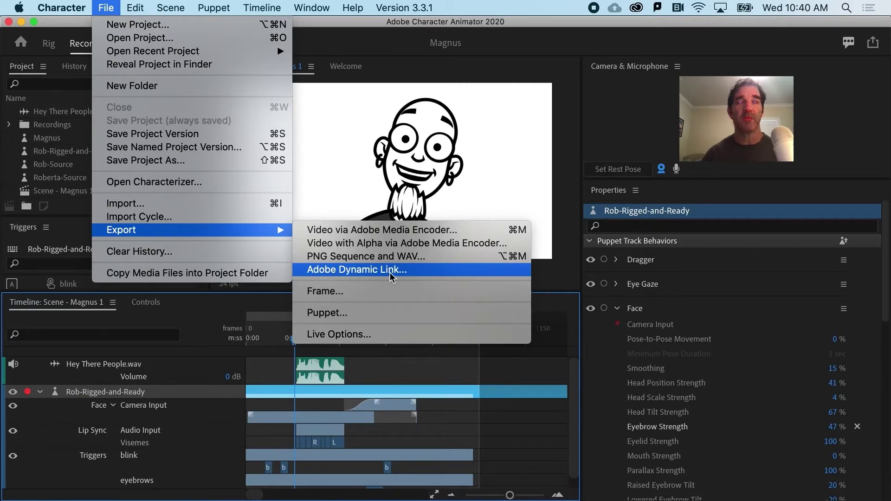
left_click(538, 279)
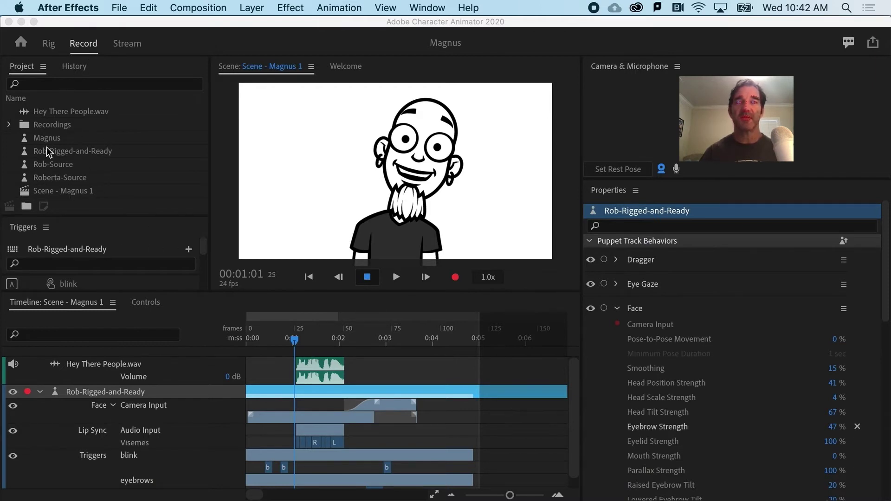
Rename the scene 'Scene - Magnus 1' to 'Scene - Rob' in the Project panel.
left_click(52, 191)
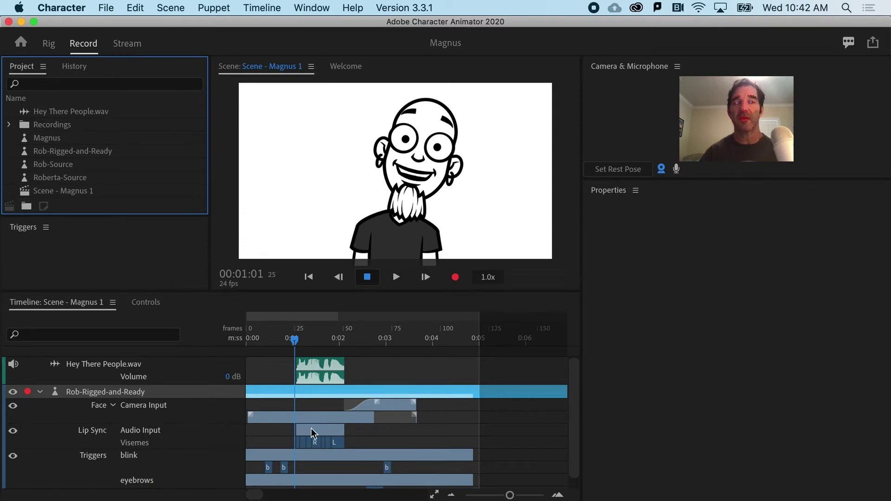
left_click(85, 191)
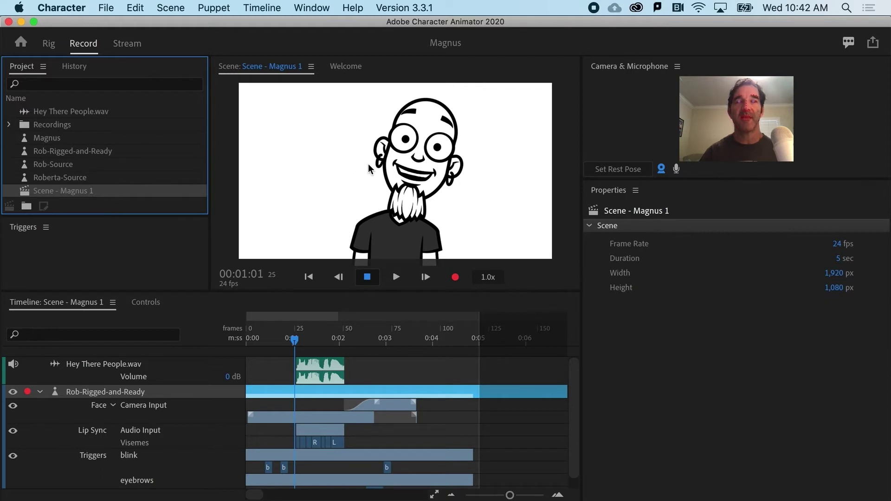
left_click(85, 191)
left_click(98, 189)
left_click_drag(99, 189, 65, 190)
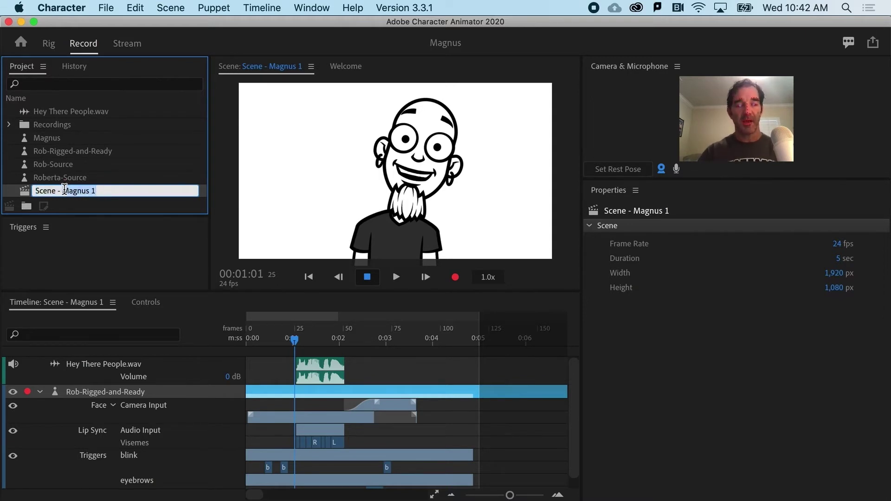
type("Rob")
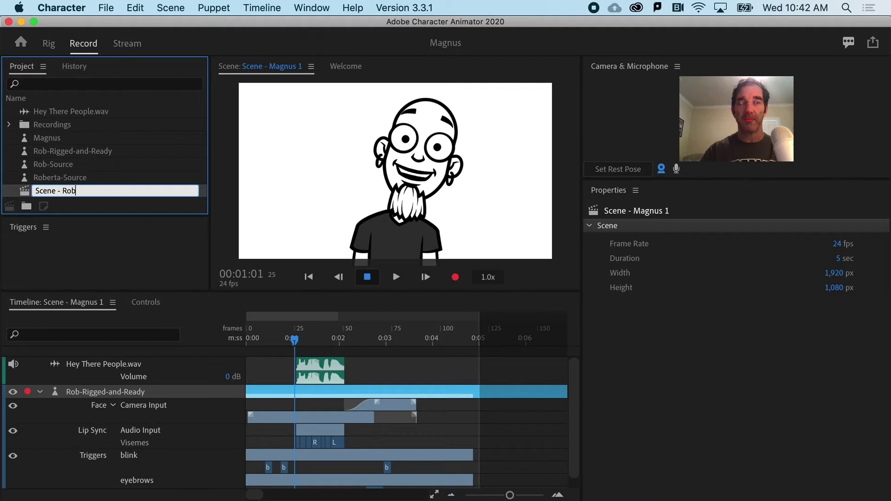
left_click(72, 175)
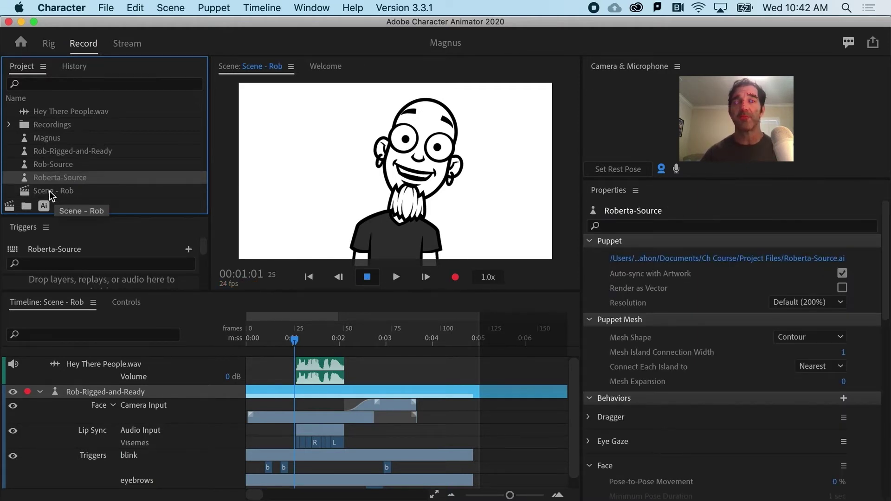
left_click(63, 192)
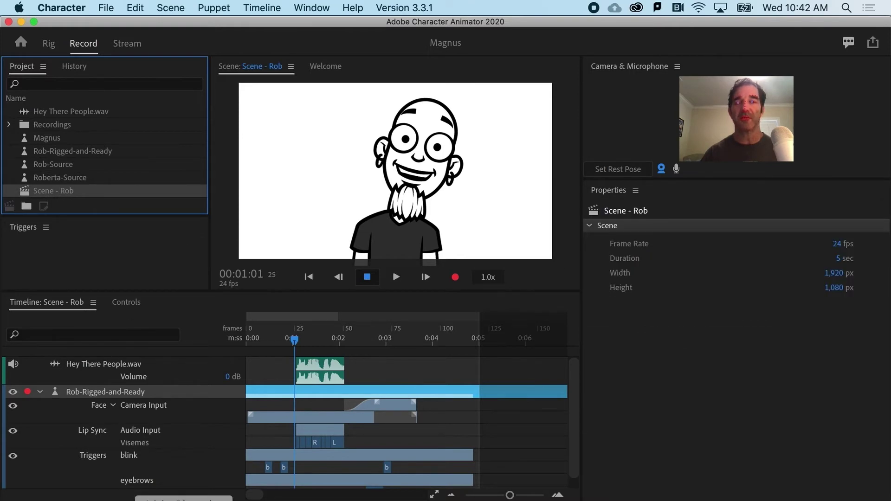
In After Effects, start importing via File > Import > Adobe Dynamic Link > Import Character Animator Scene.
left_click(132, 499)
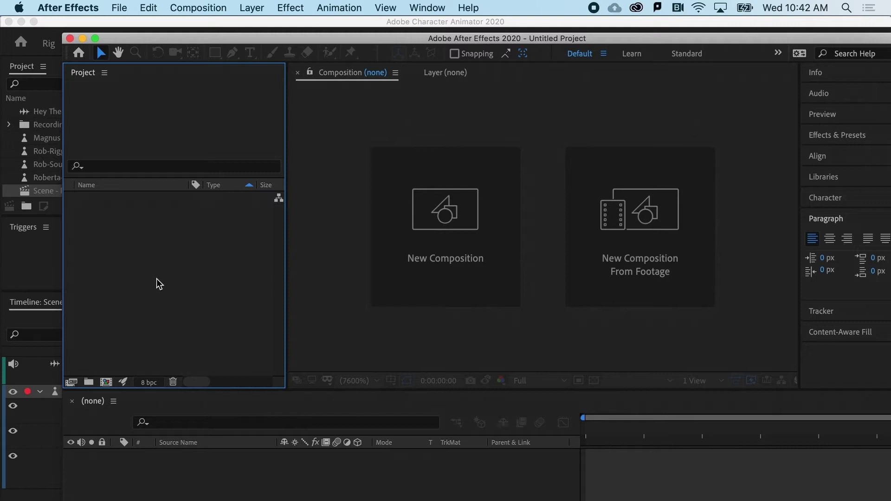
left_click(117, 9)
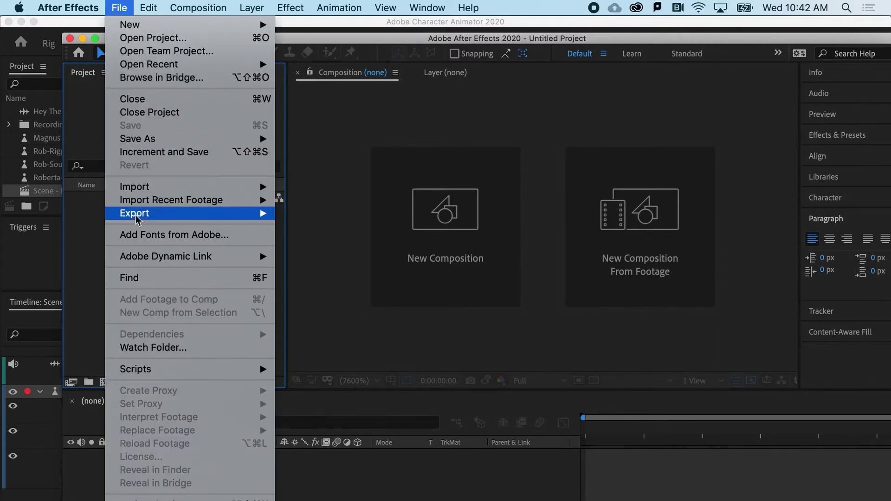
mouse_move(138, 191)
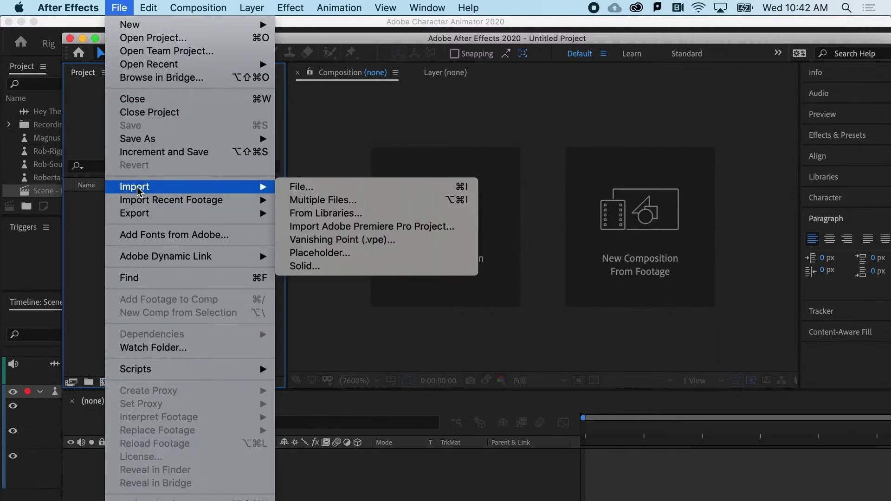
left_click(299, 187)
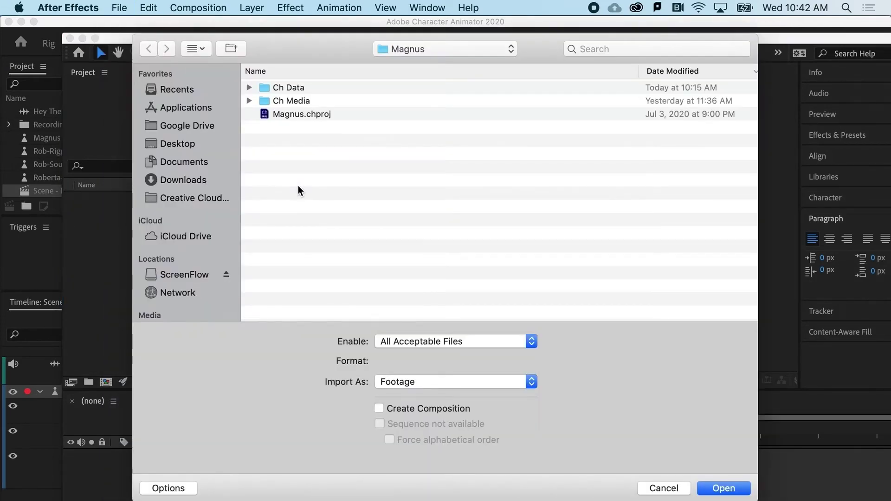
Choose Magnus.chproj from the Documents > Magnus folder as the project to import.
left_click(400, 51)
left_click(405, 65)
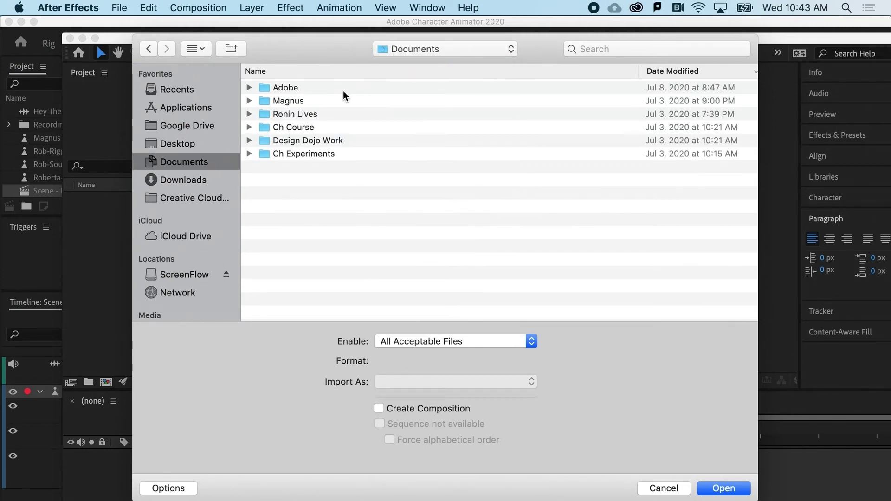
left_click(283, 99)
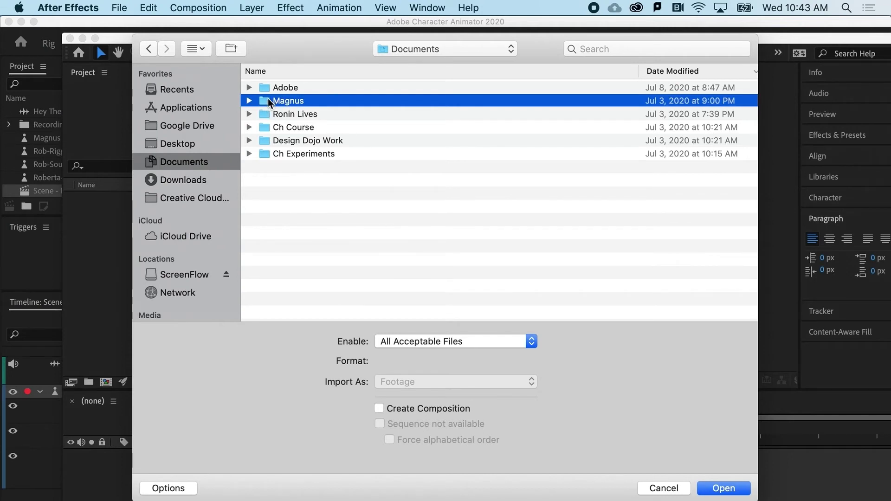
double_click(268, 98)
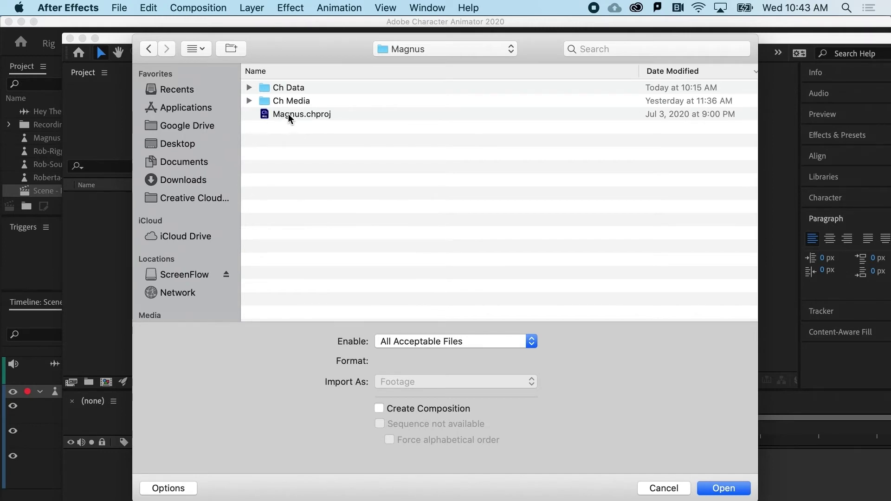
left_click(319, 113)
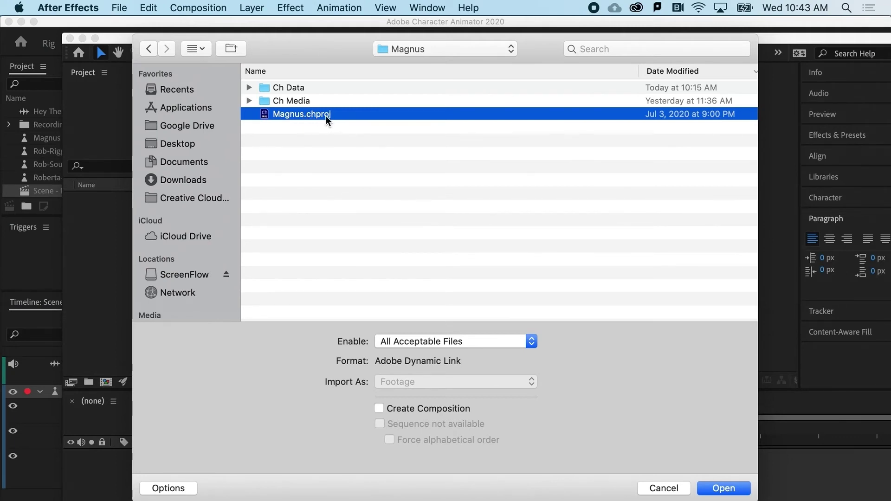
left_click(706, 487)
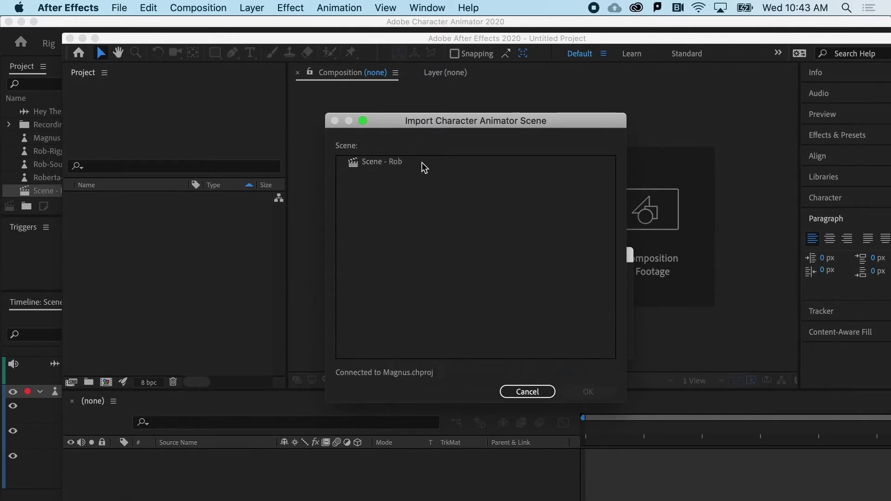
Import Scene - Rob from Magnus.chproj into the After Effects project.
left_click(366, 163)
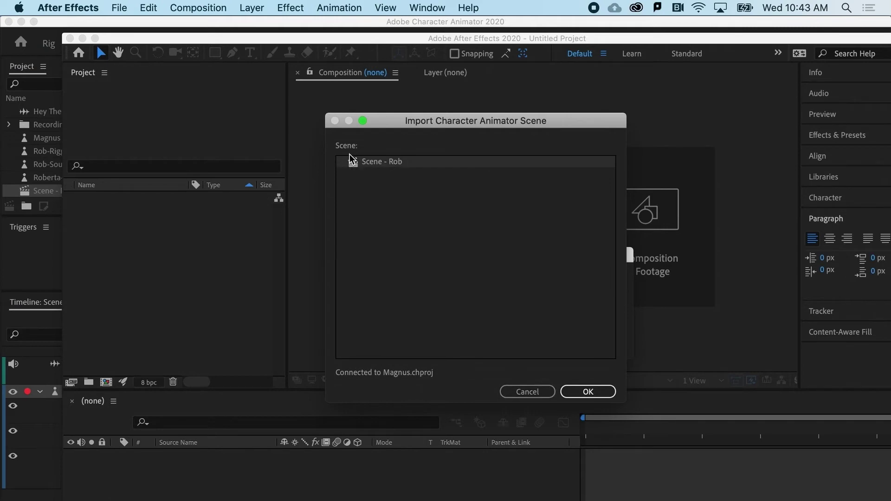
left_click(571, 391)
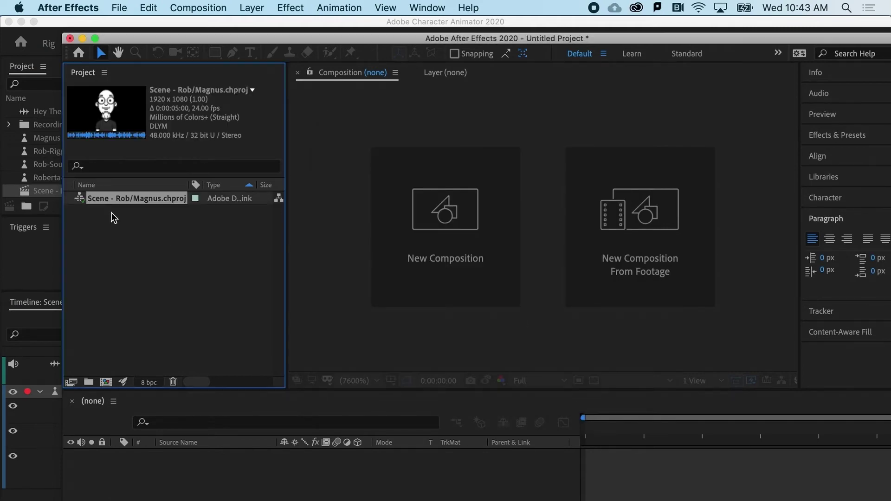
Create a Scene - Rob/Magnus composition from the imported footage and set preview resolution to Full.
left_click_drag(91, 198, 104, 381)
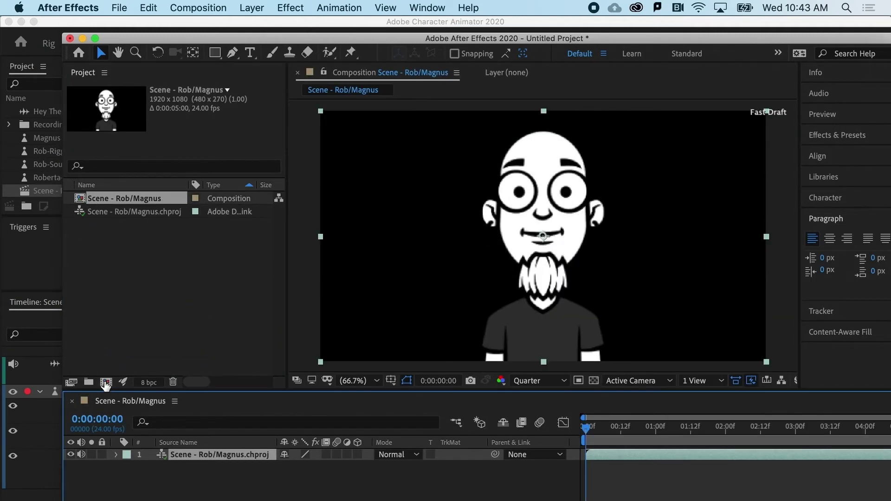
left_click(657, 429)
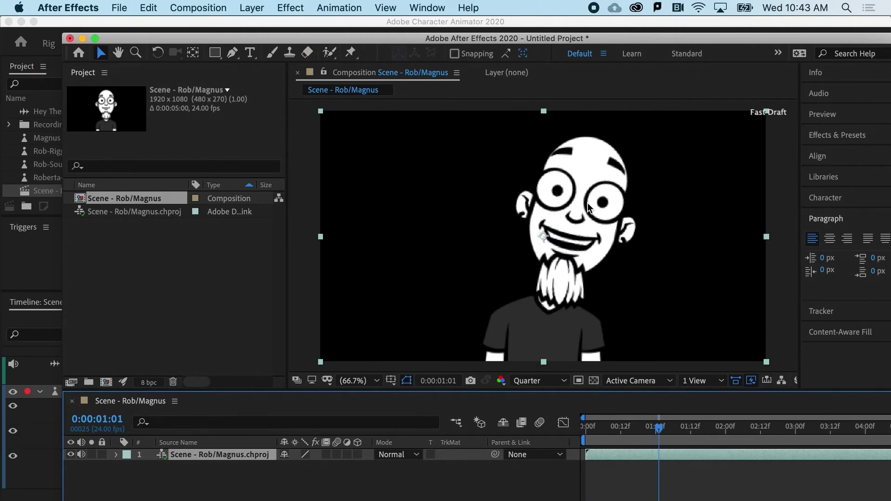
left_click(558, 381)
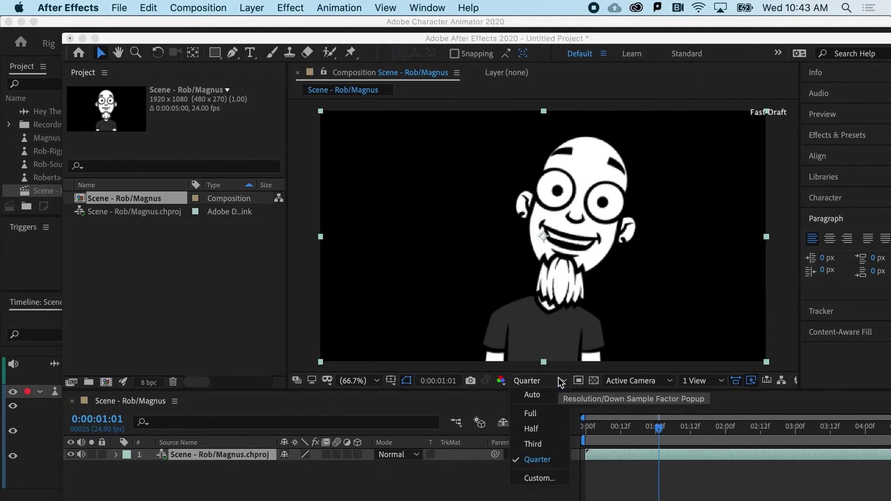
left_click(541, 414)
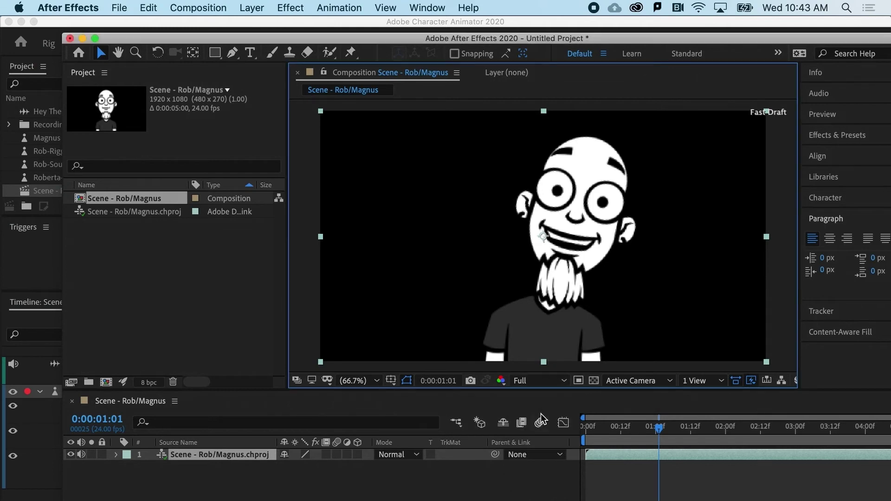
Scrub back and forth through the composition to preview the animation.
left_click(611, 432)
left_click_drag(611, 434, 746, 420)
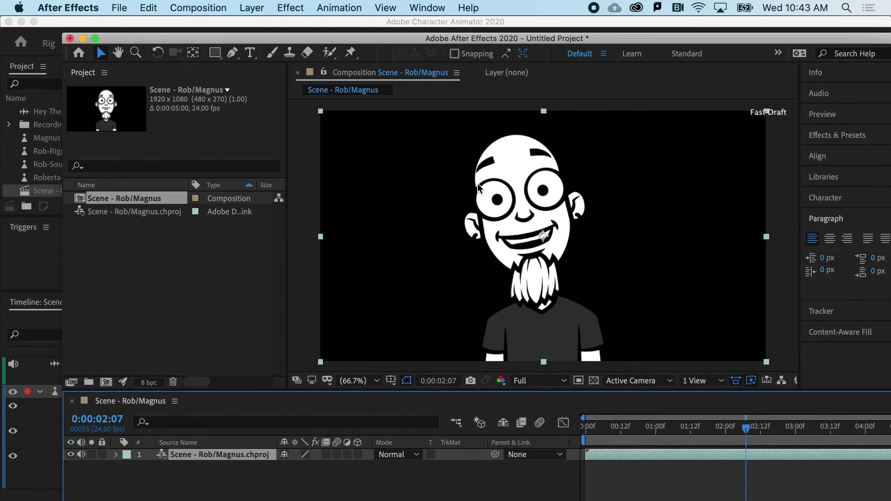
left_click_drag(696, 429, 785, 414)
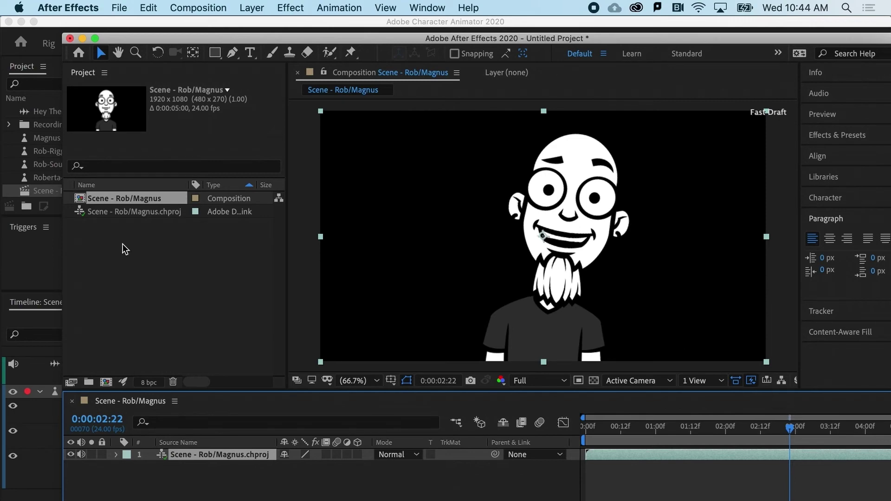
Make the curious eyebrow take start earlier and preview frames 21 to 43.
left_click(25, 250)
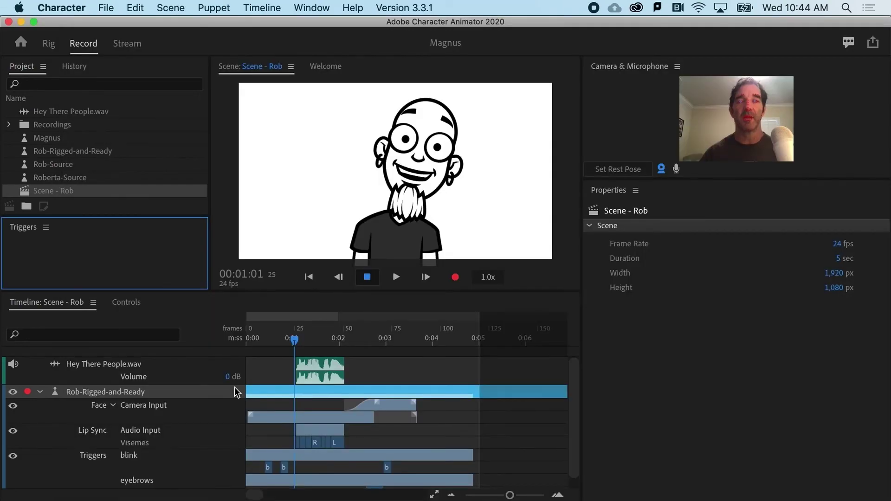
scroll(281, 429, "down", 1)
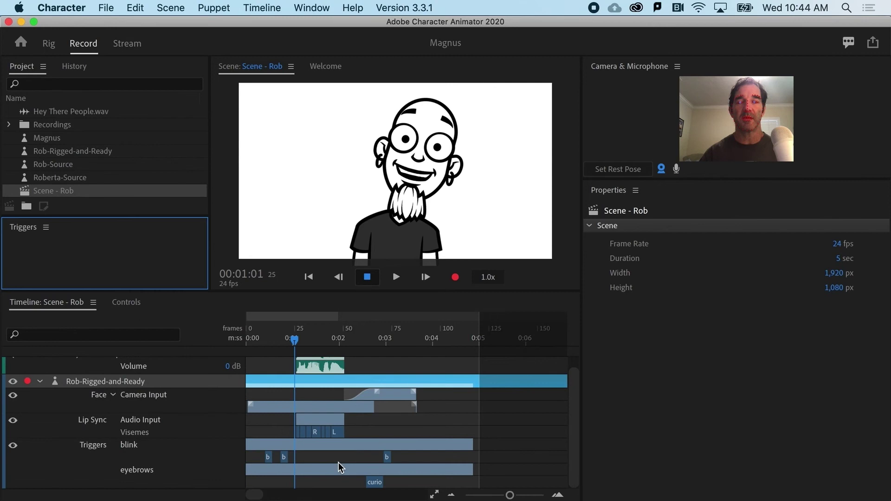
left_click_drag(367, 482, 410, 482)
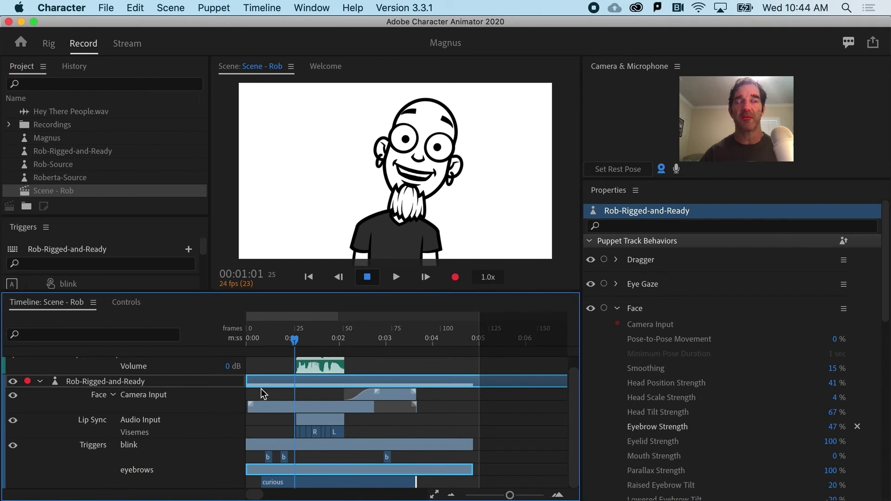
left_click(268, 341)
left_click(286, 339)
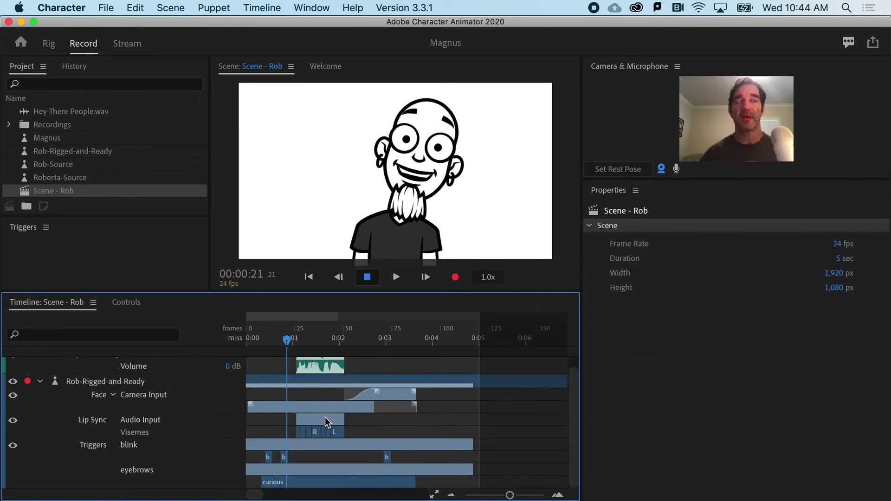
left_click_drag(289, 339, 329, 340)
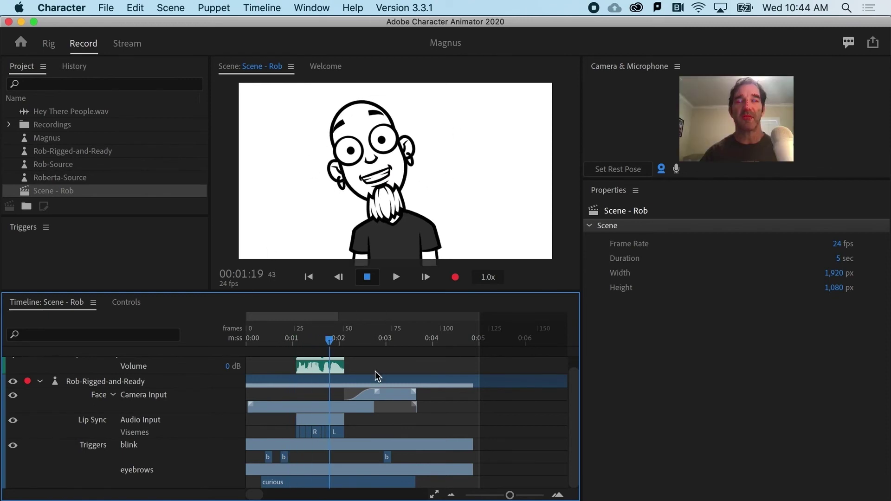
Disarm the puppet for recording and stretch the blink take so the eyes stay closed longer.
left_click(27, 382)
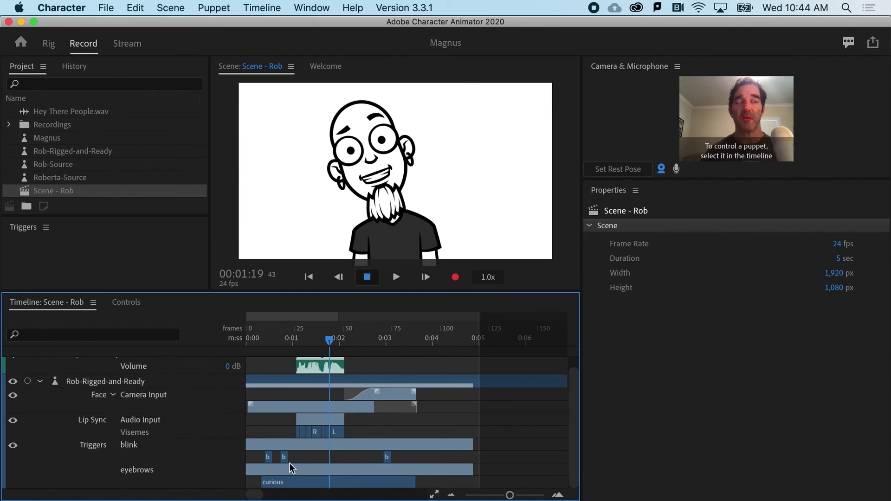
left_click_drag(286, 457, 358, 460)
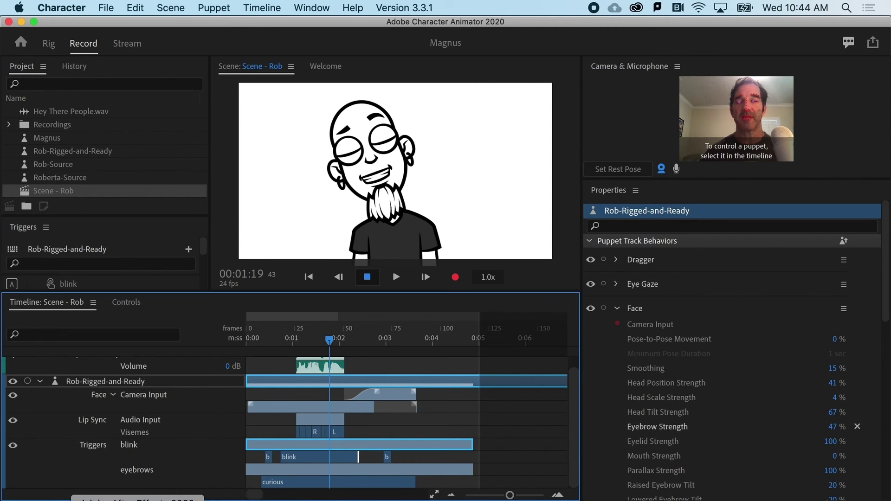
left_click(138, 500)
Scrub the composition to 0:00:01:14 to confirm Rob's eyes stay closed in the longer blink.
left_click_drag(676, 426, 695, 427)
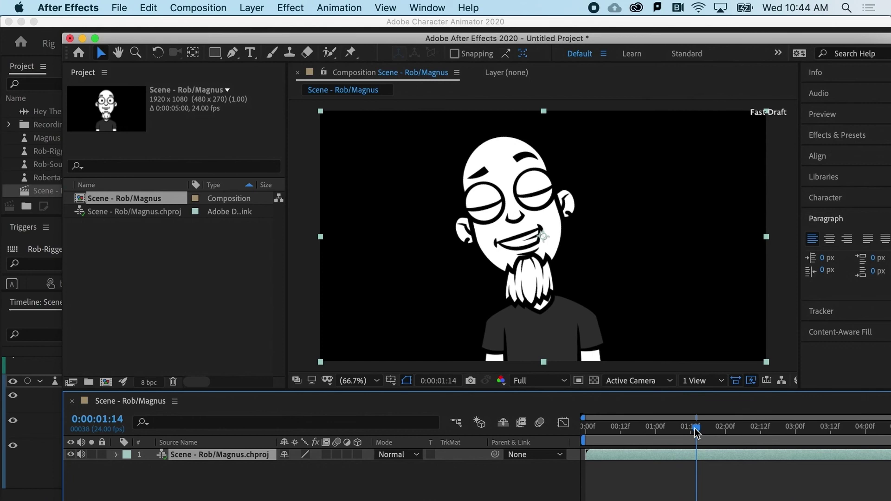